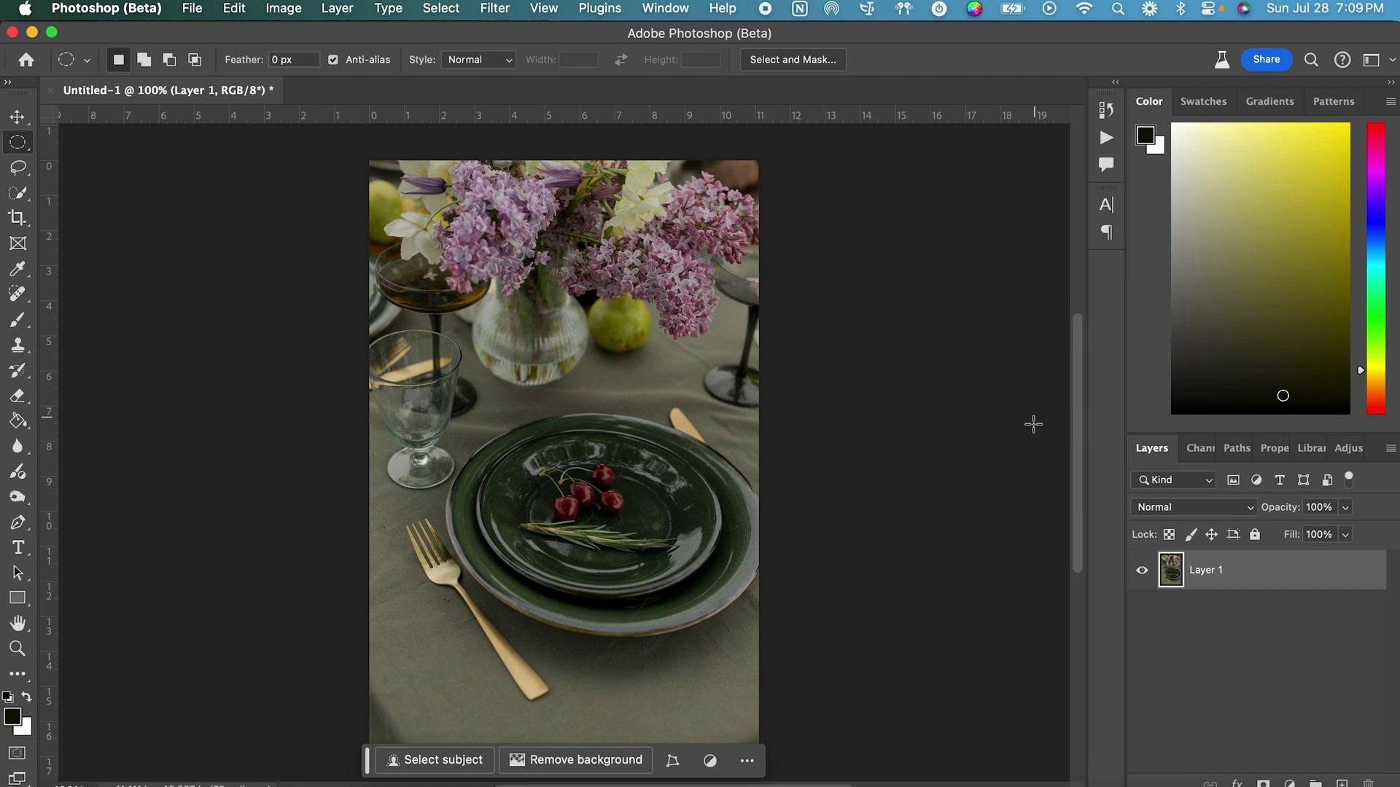
Lasso-select the inside of the plate, using Alt to subtract from the selection
left_click(26, 172)
mouse_move(538, 438)
left_mouse_down()
mouse_move(483, 481)
mouse_move(479, 516)
mouse_move(530, 569)
mouse_move(587, 593)
mouse_move(667, 575)
mouse_move(691, 554)
mouse_move(695, 513)
mouse_move(624, 444)
mouse_move(531, 436)
mouse_move(501, 452)
mouse_move(549, 436)
mouse_move(496, 480)
mouse_move(519, 584)
left_mouse_up()
key("alt")
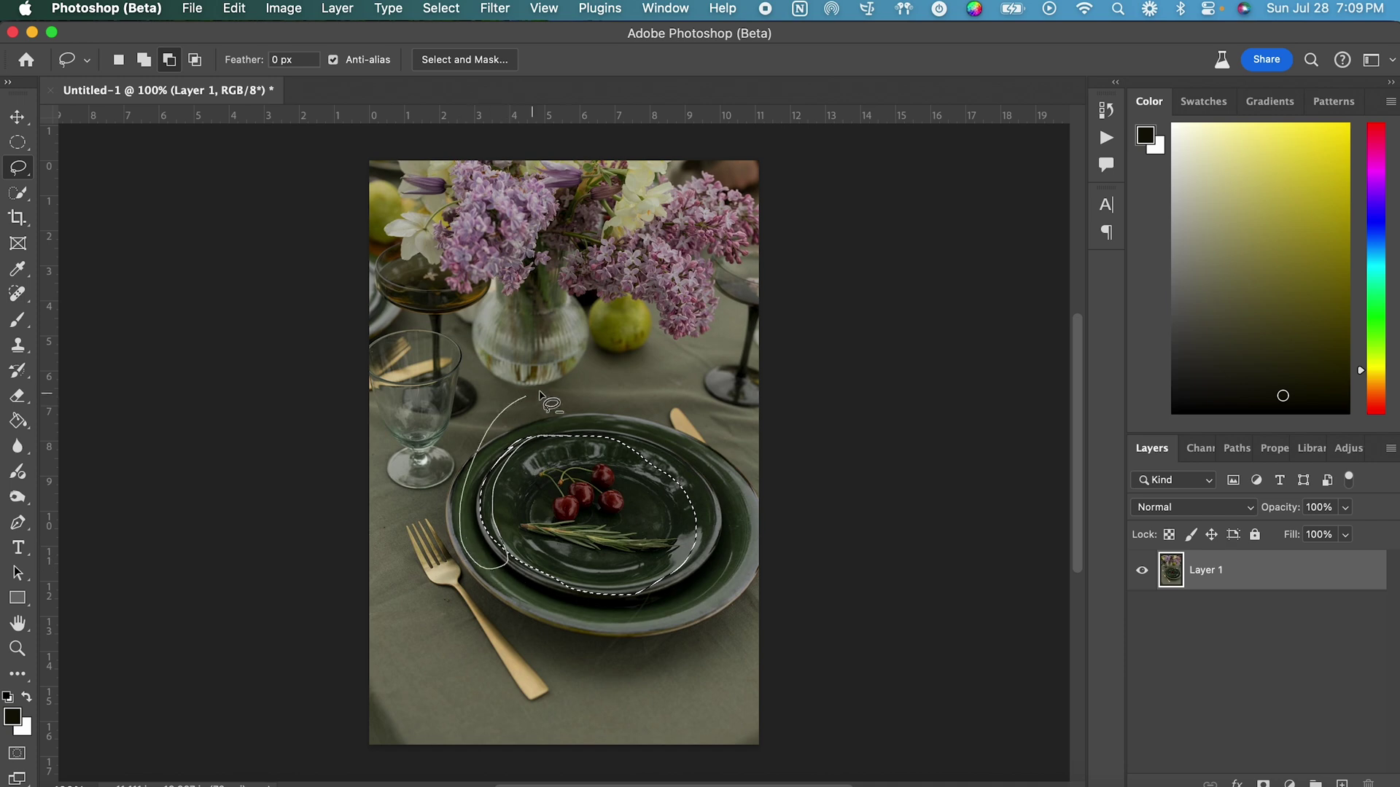
Generative Fill the plate selection with the prompt 'dinner'
left_click(476, 625)
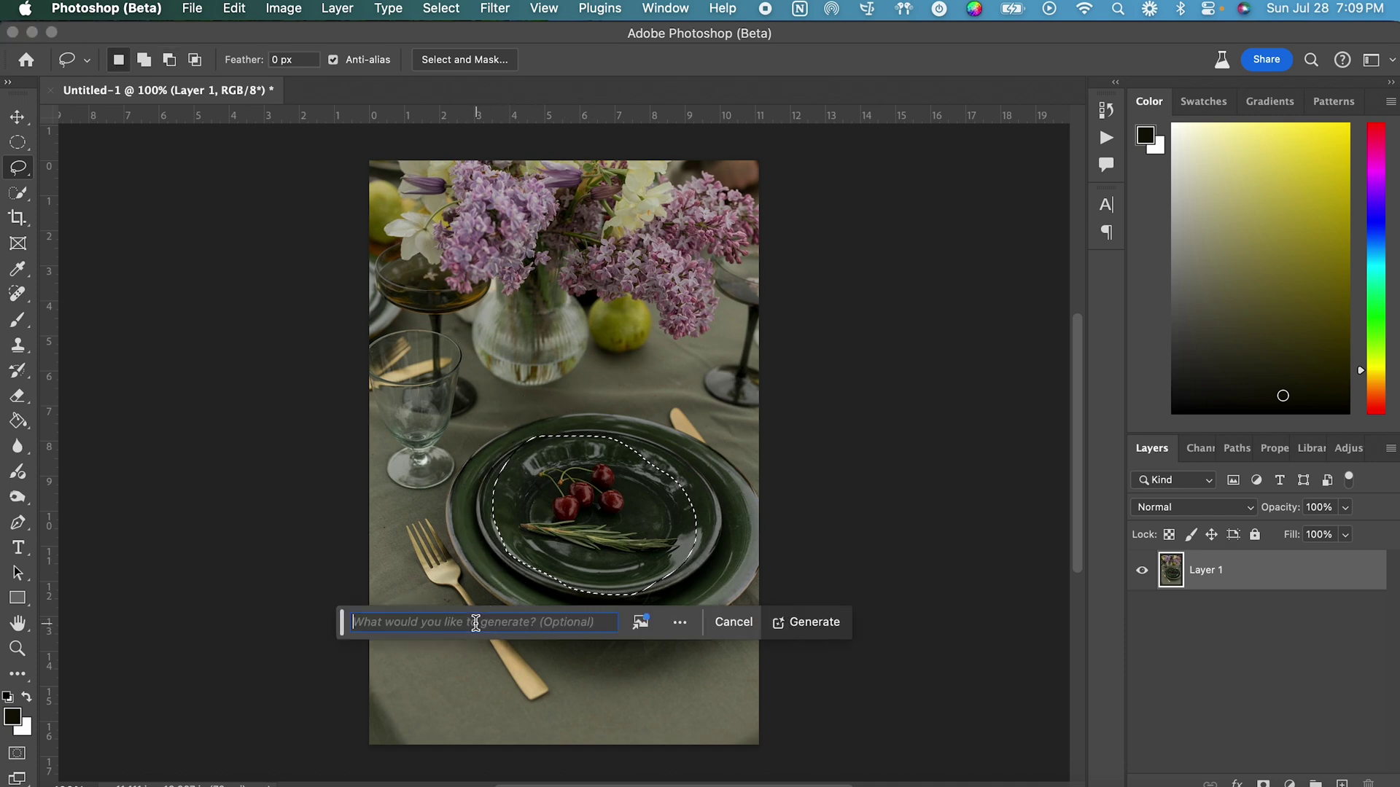
type("dinner")
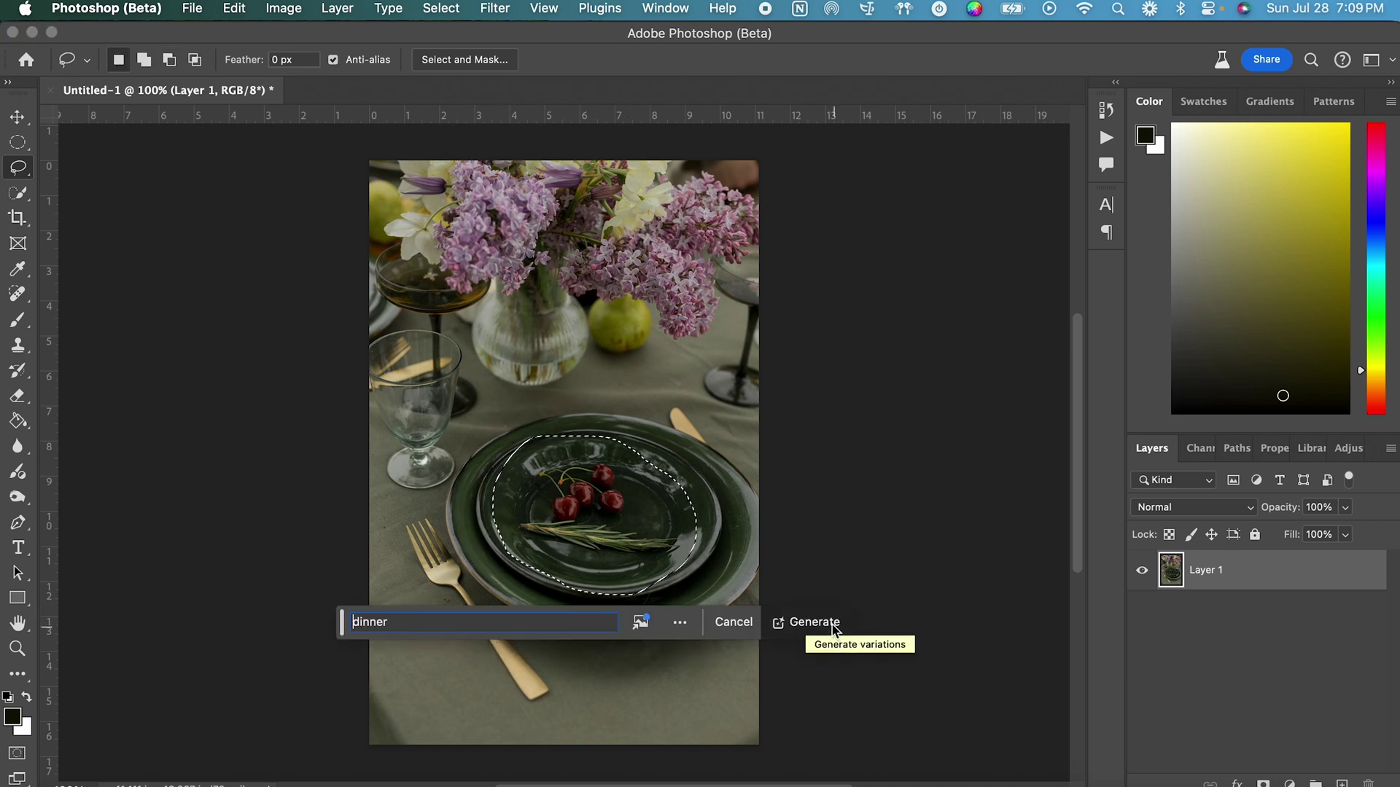
left_click(832, 625)
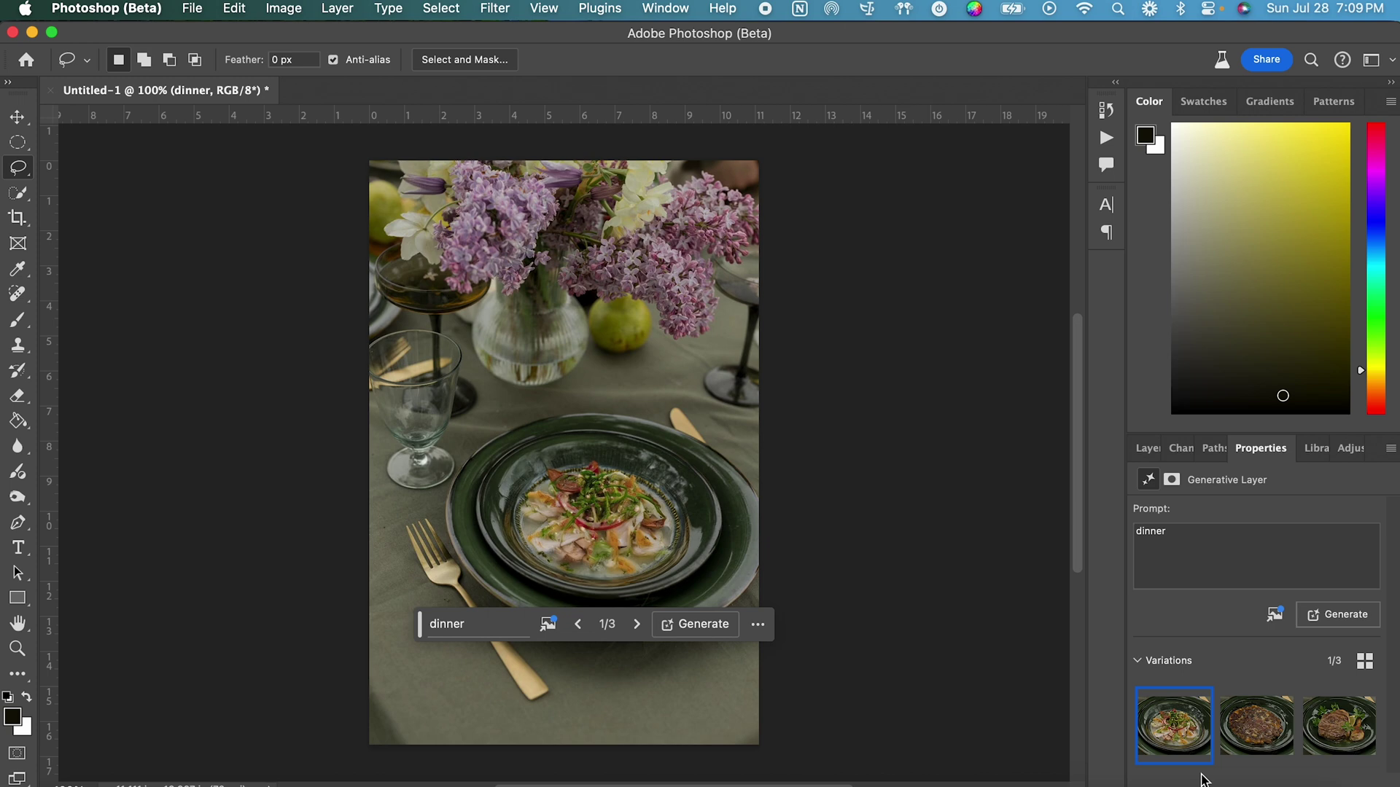
Preview the second and third (steak) dinner variations, then return to the first salad-like dish
left_click(1244, 751)
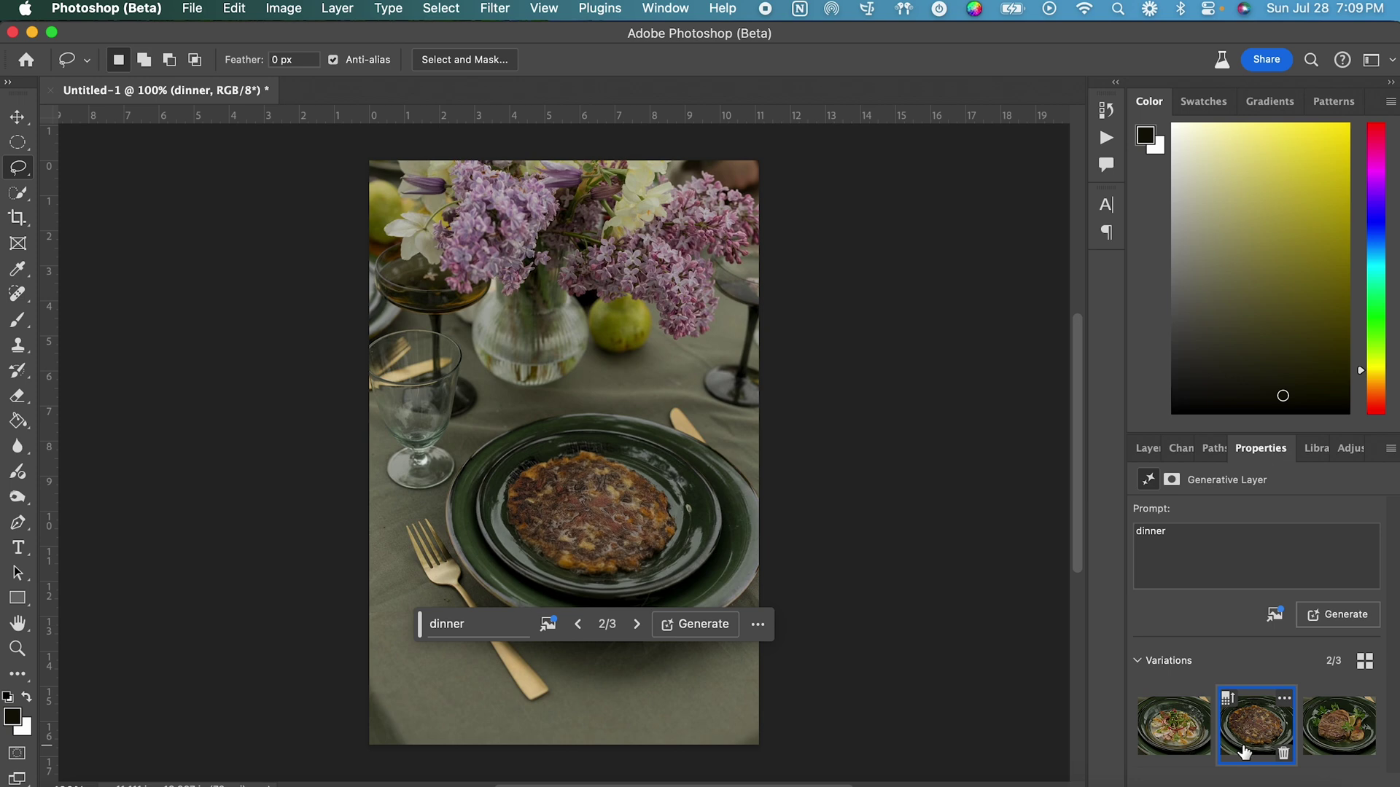
left_click(1329, 738)
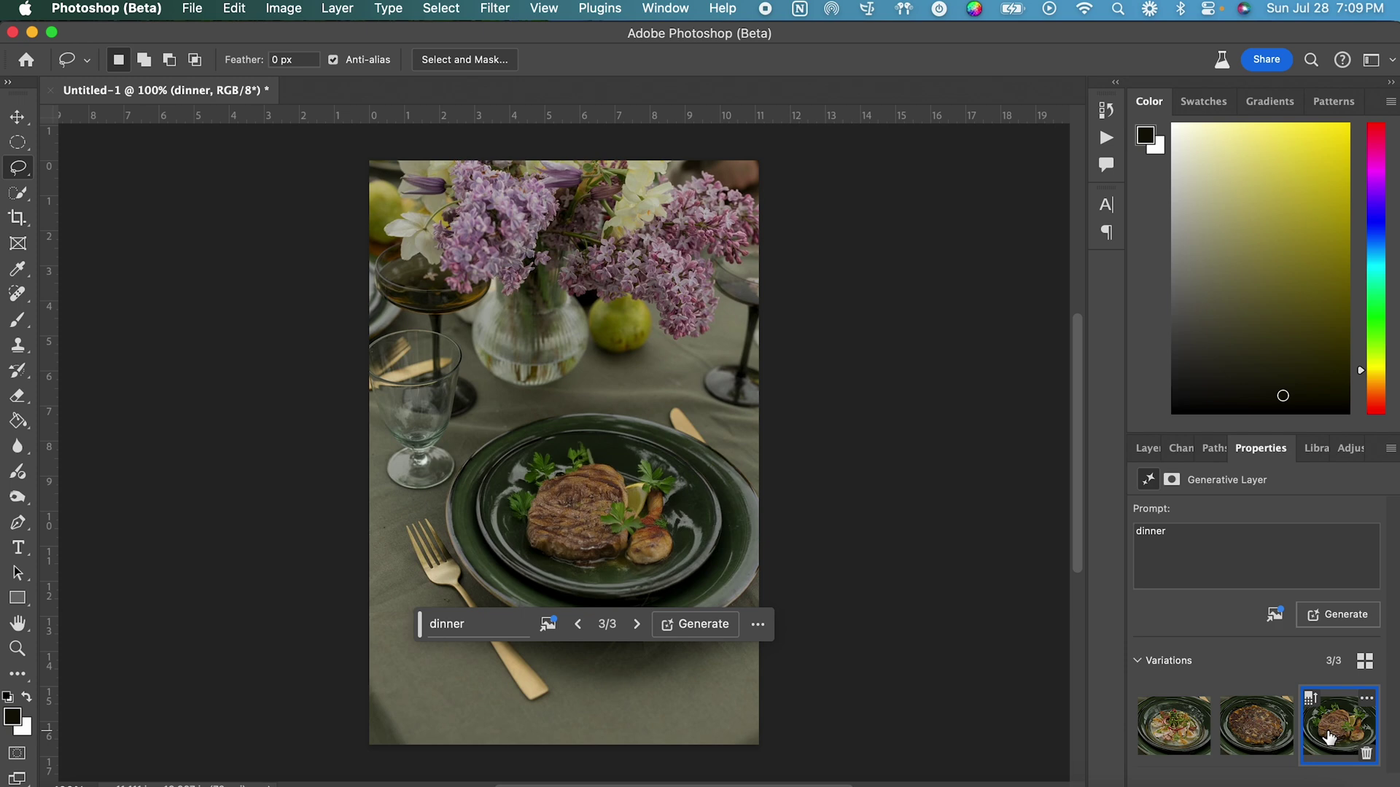
left_click(1162, 736)
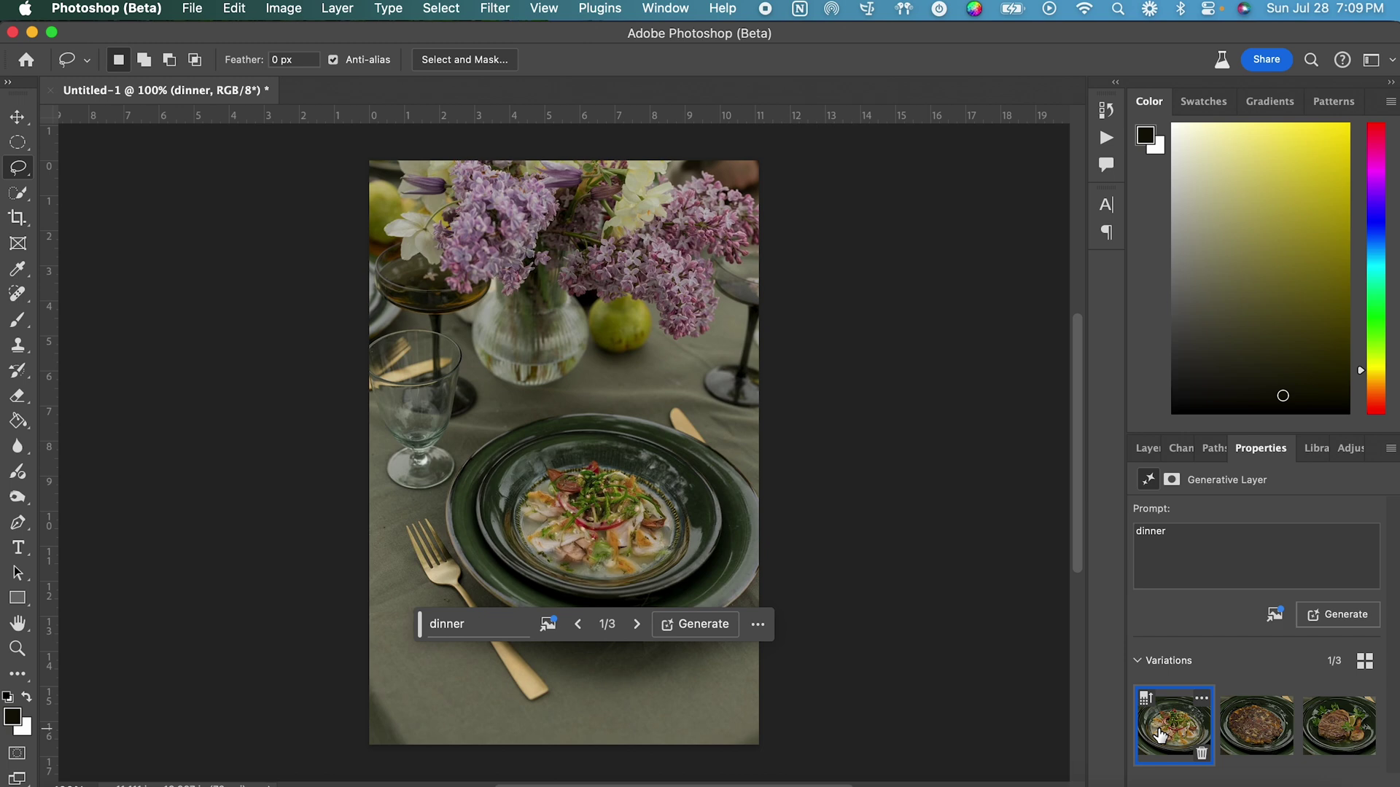
left_click(1201, 700)
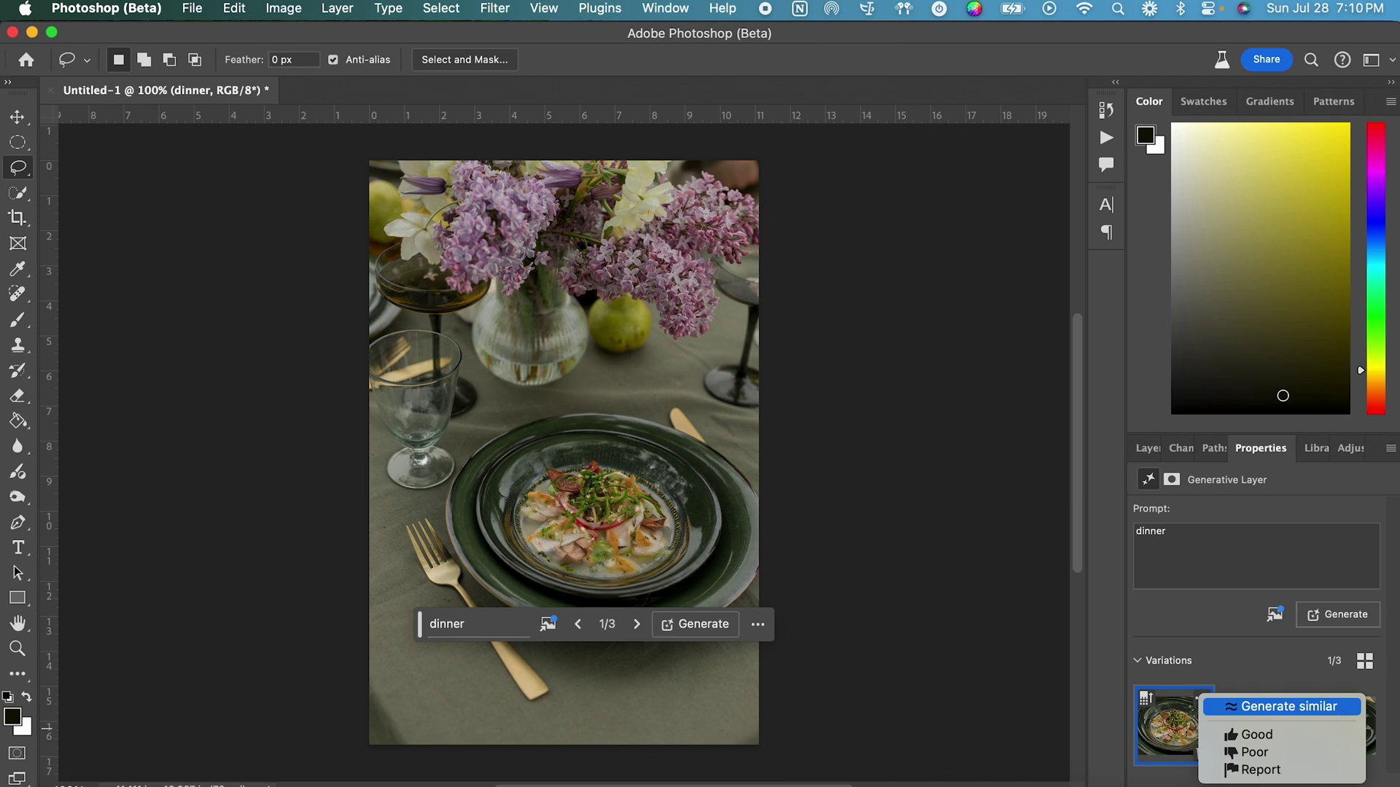
Generate similar dinners to the salad dish, preview the three new ones, then restore the original
left_click(1346, 708)
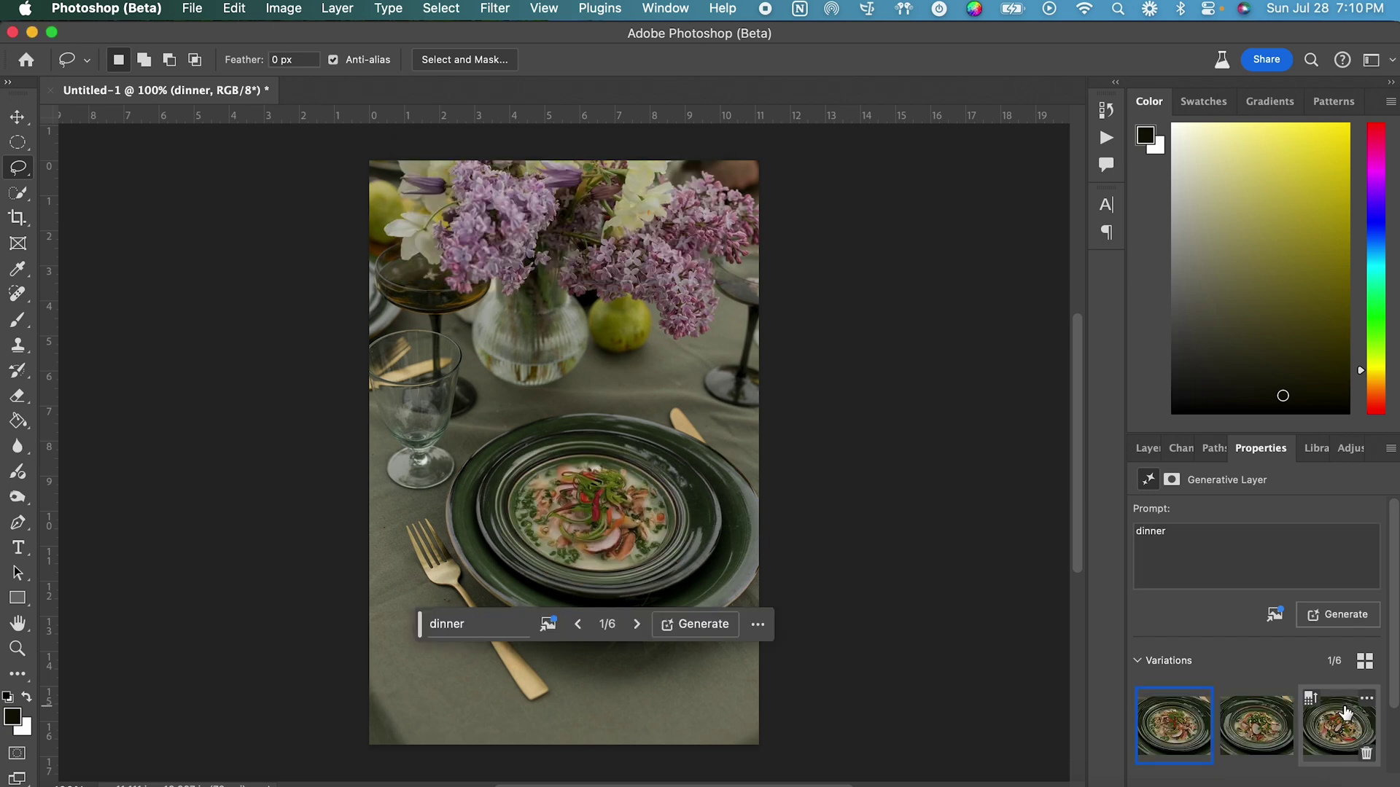
left_click(1338, 732)
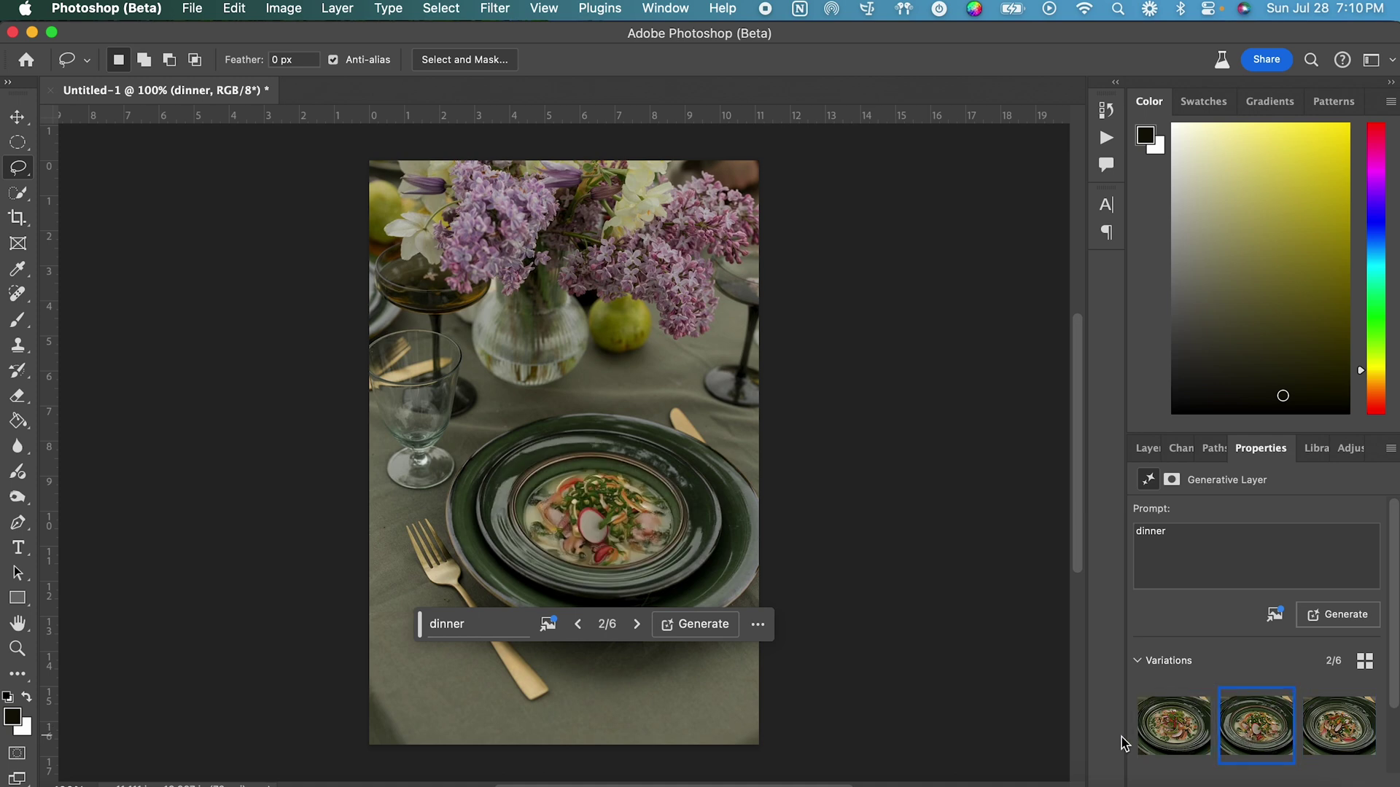
left_click(1171, 745)
left_click(1255, 747)
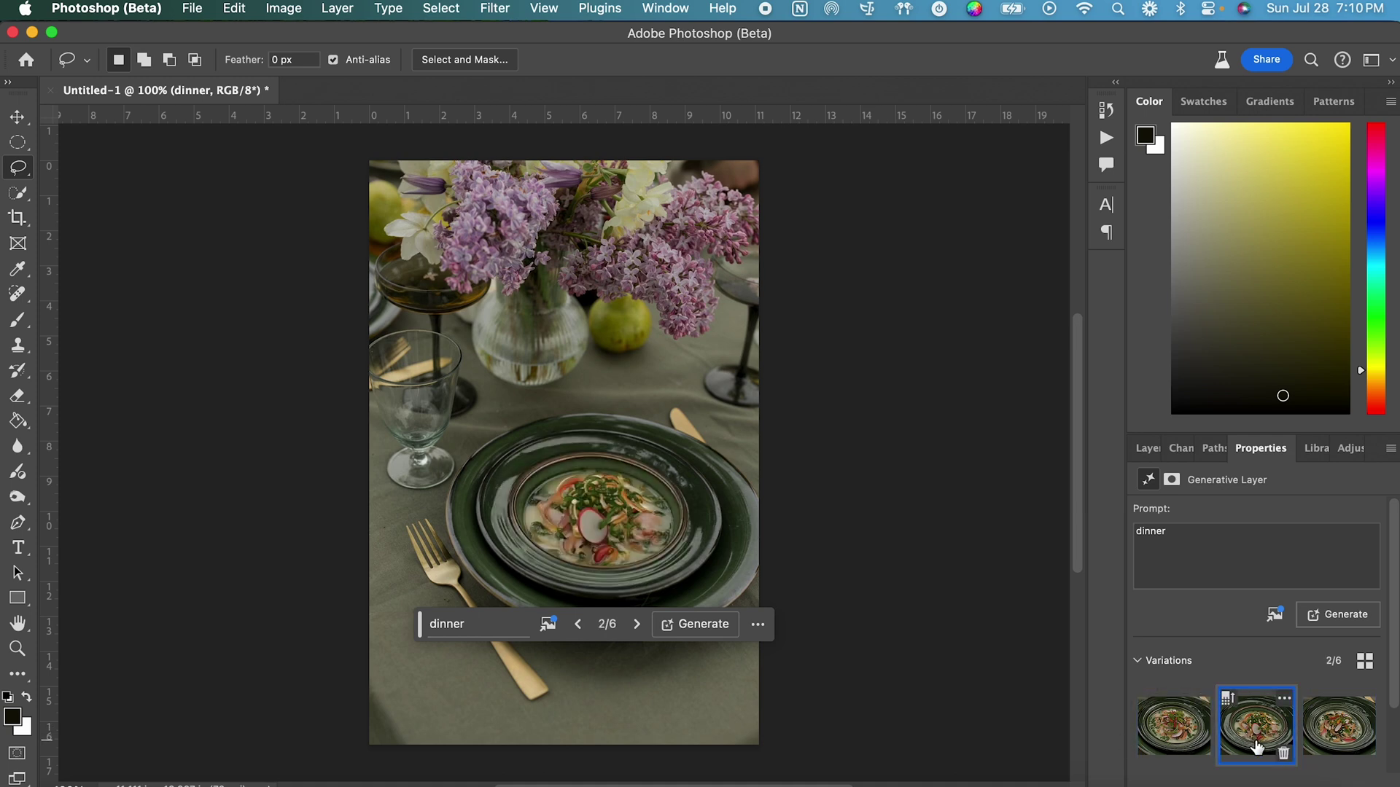
scroll(1256, 747, "down", 2)
left_click(1166, 738)
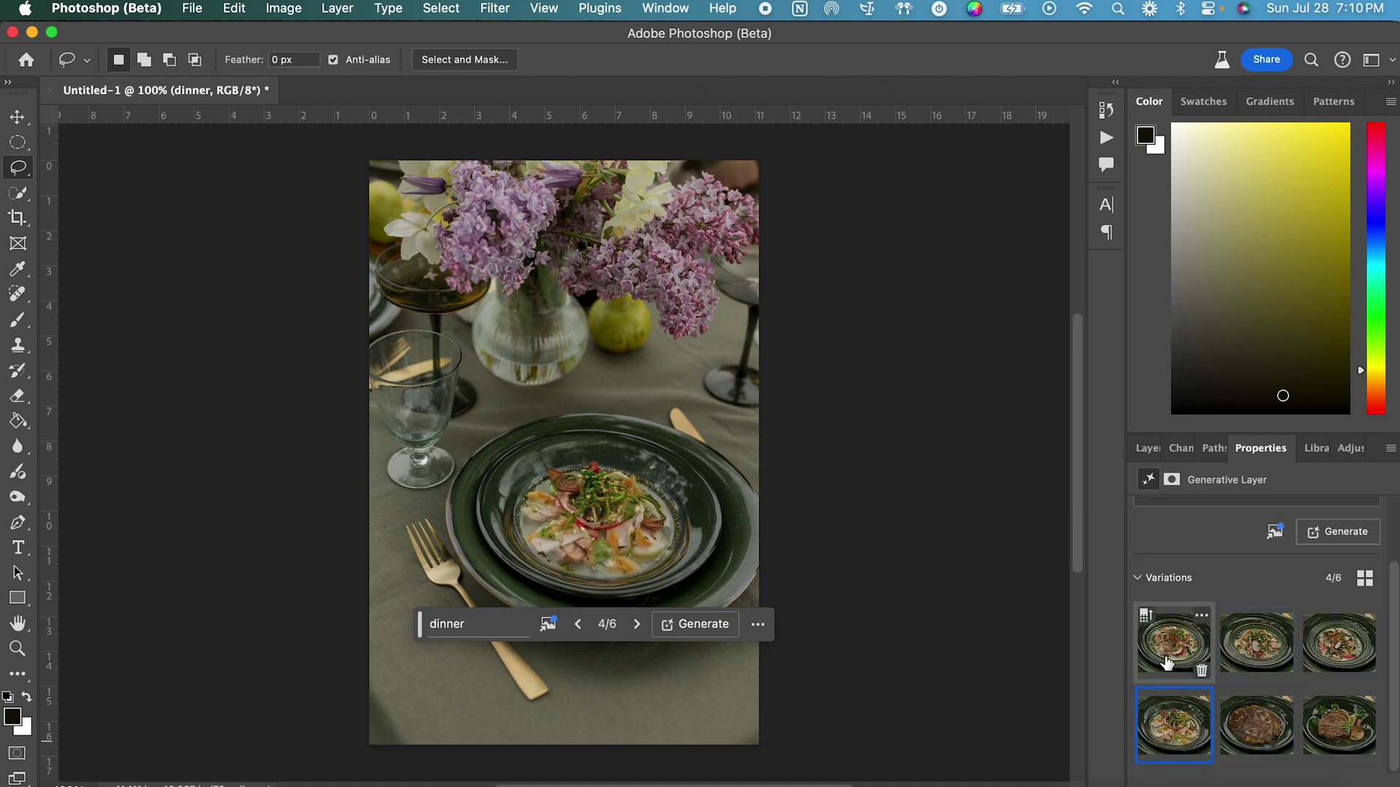
Generate three dinners similar to the steak version, preview them, then put the original steak back
left_click(1338, 733)
left_click(1373, 703)
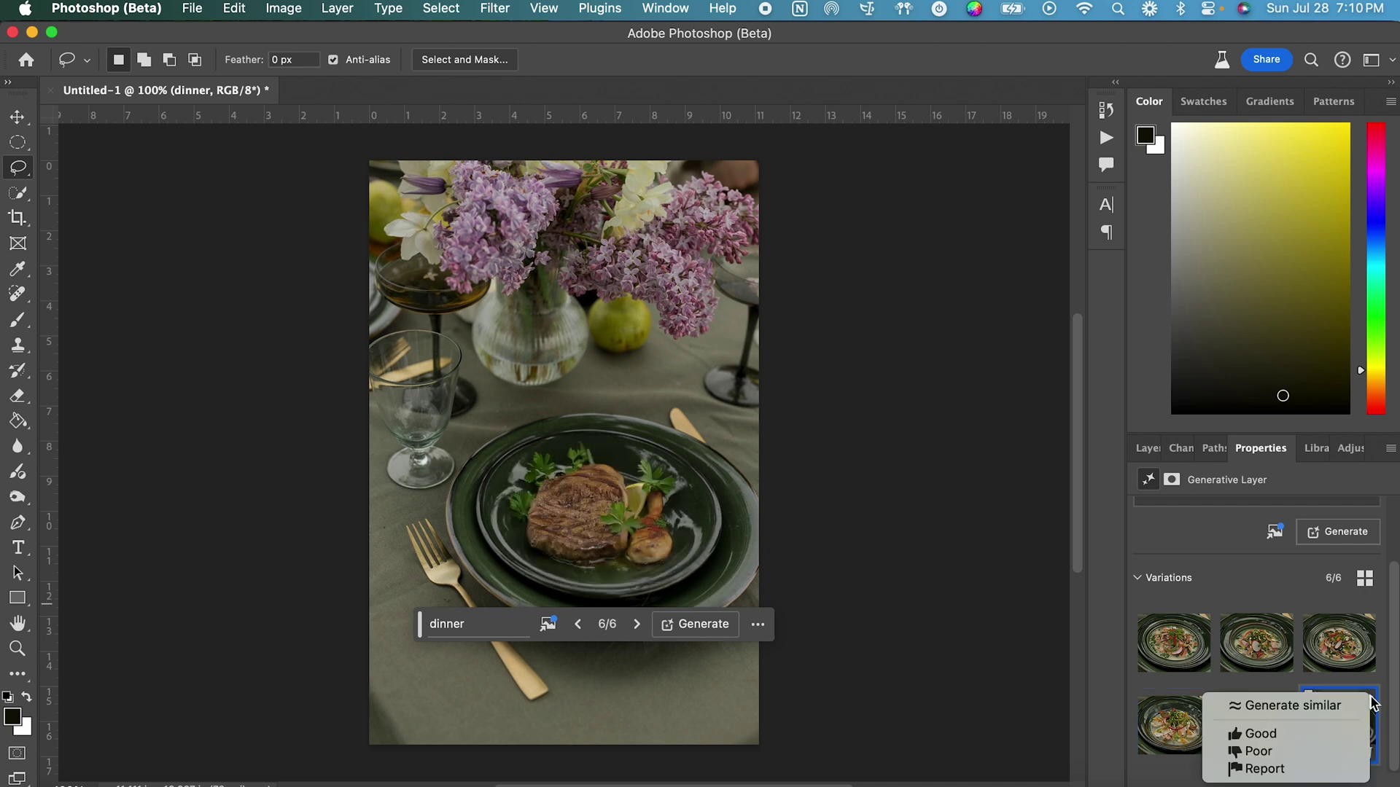
left_click(1327, 705)
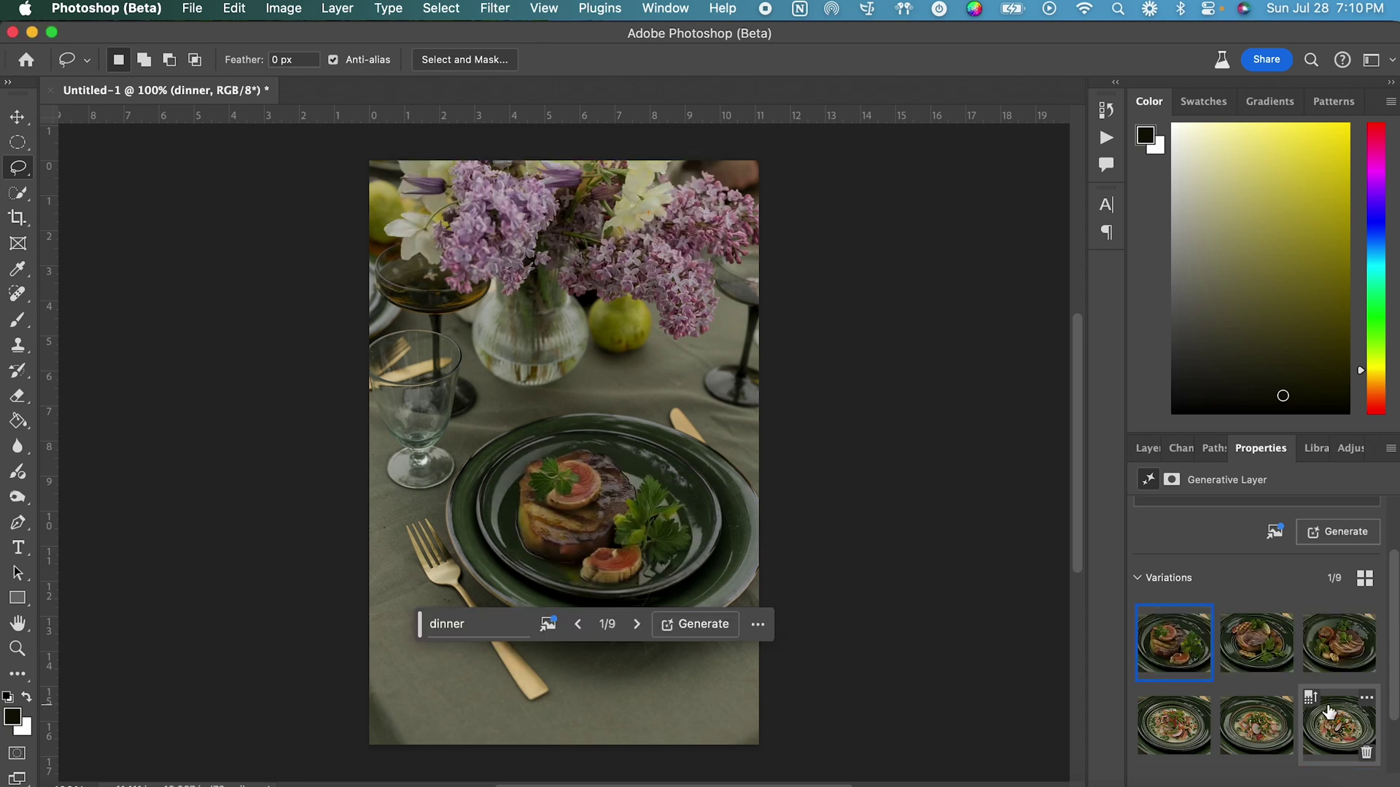
left_click(1253, 662)
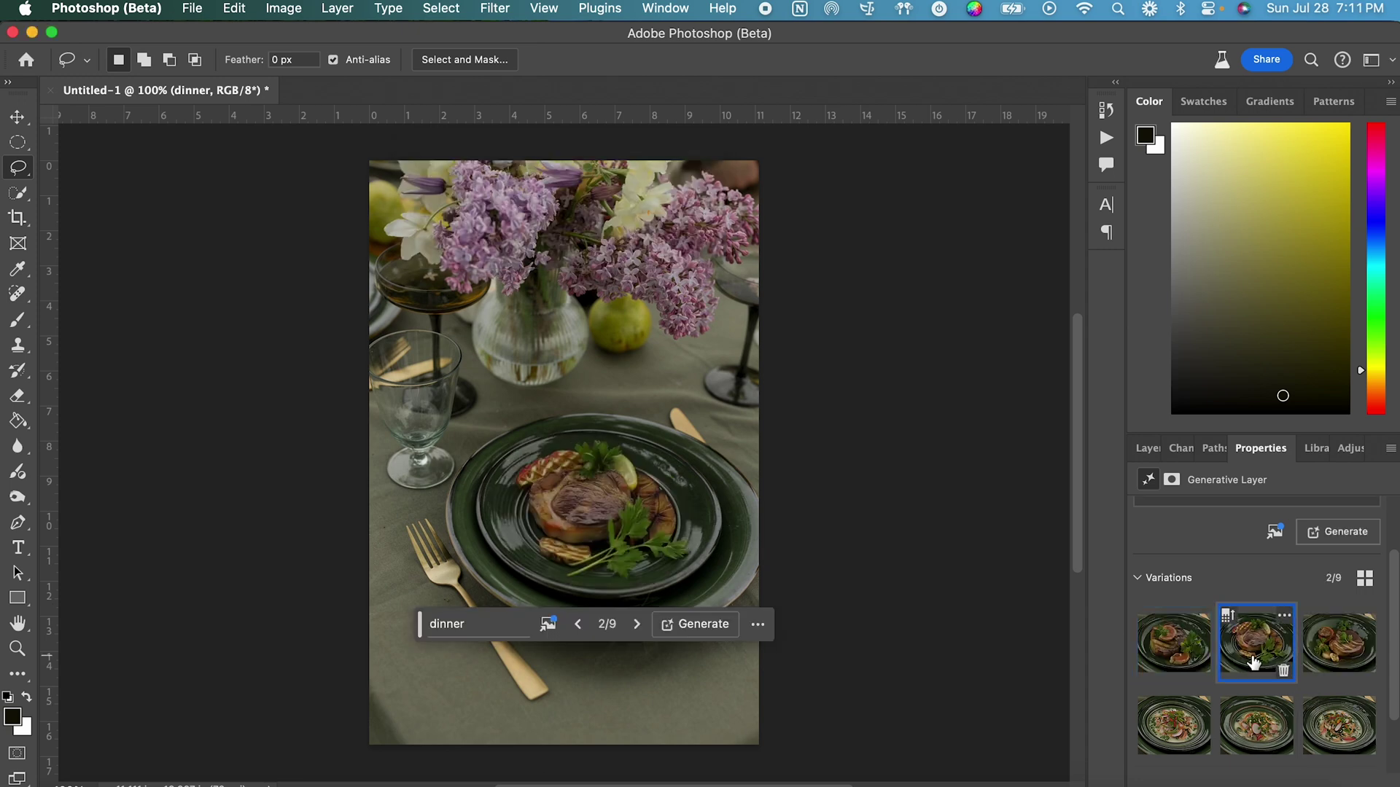
left_click(1338, 660)
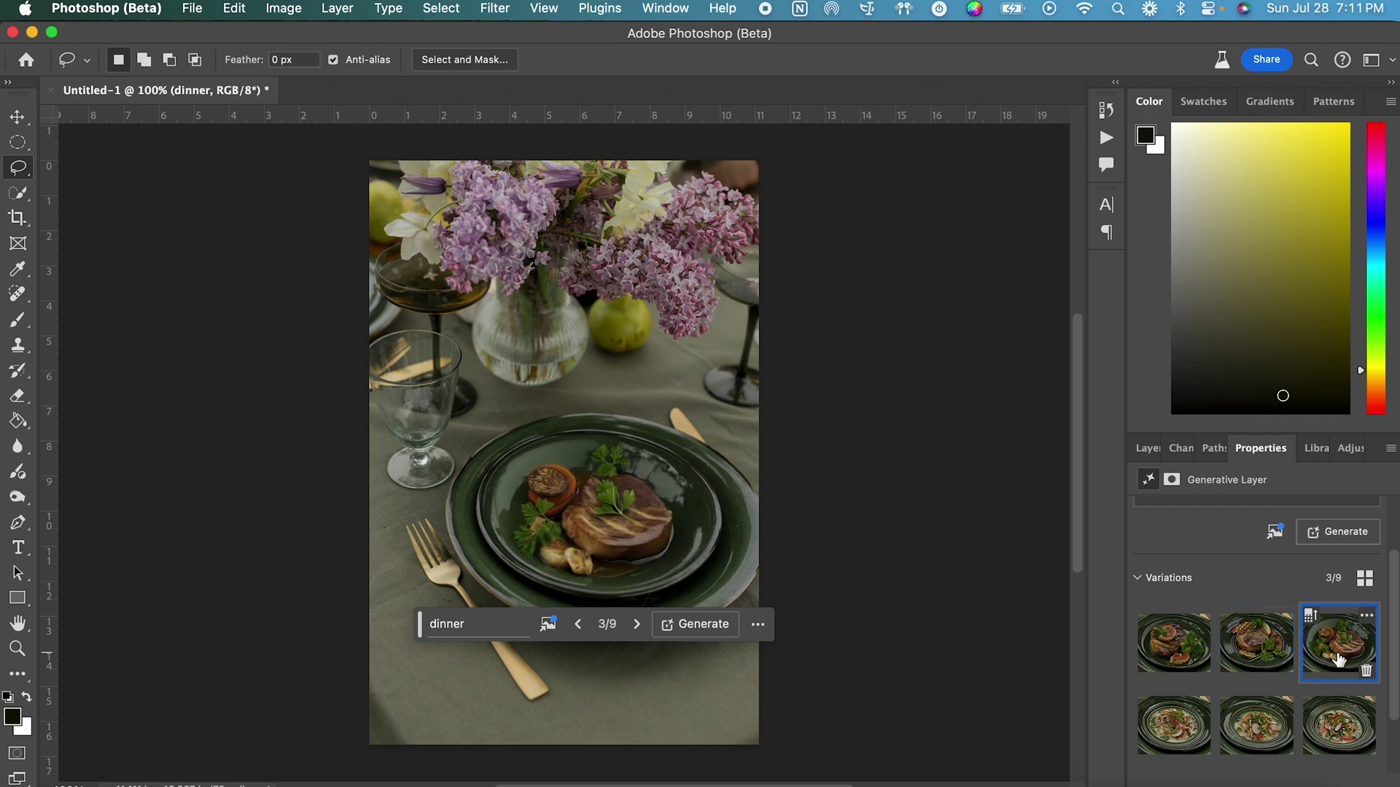
scroll(1338, 660, "down", 2)
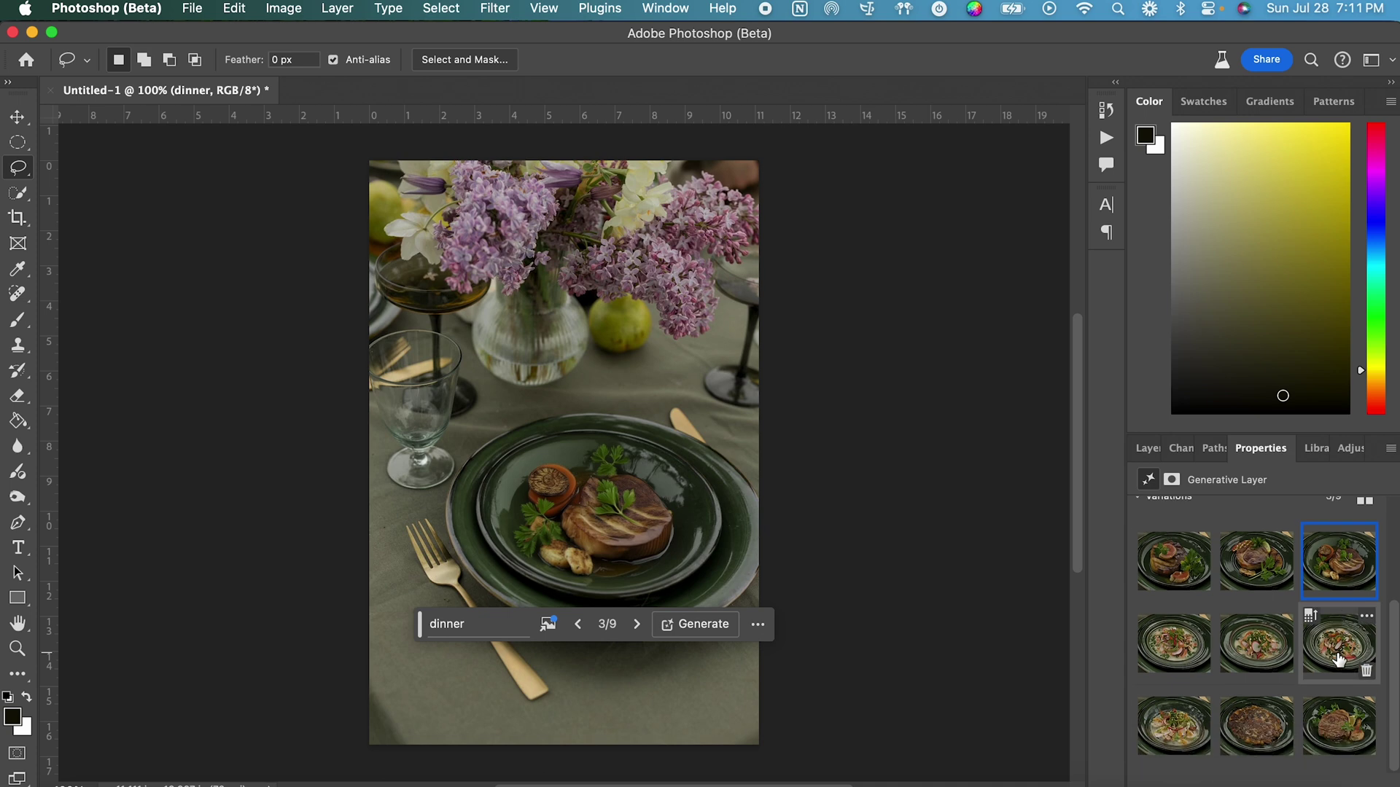
left_click(1328, 752)
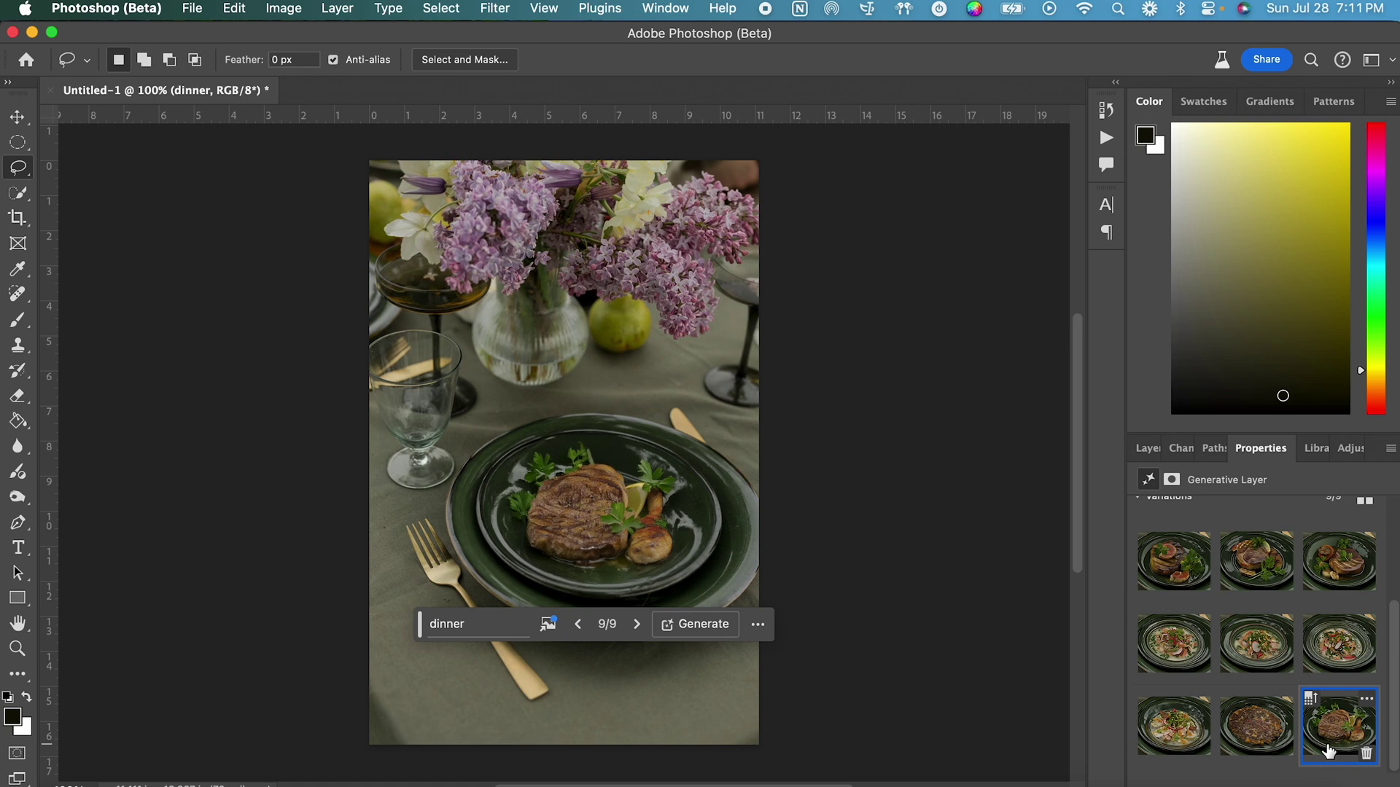
Show the Layers panel and lasso around the empty glass left of the plate
left_click(1142, 447)
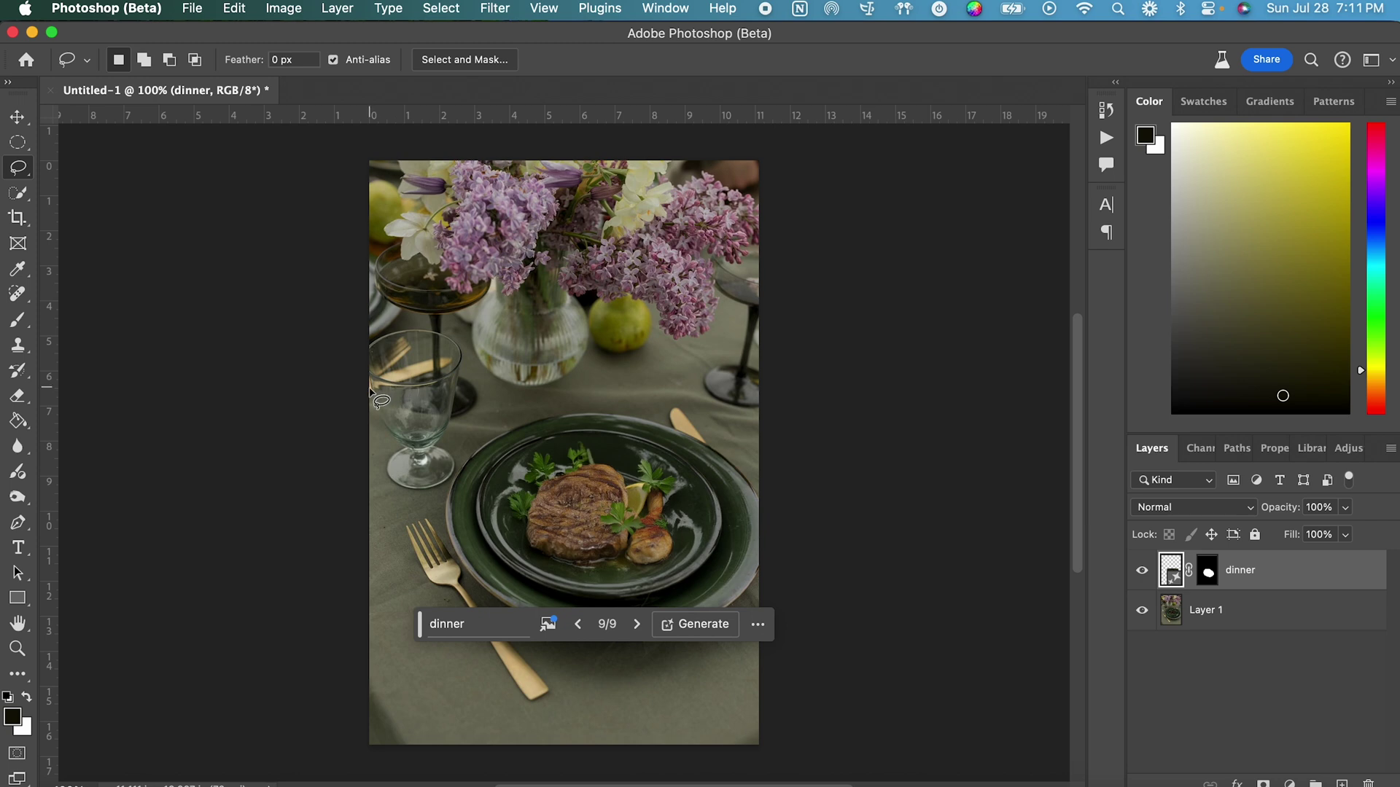
mouse_move(371, 391)
left_mouse_down()
mouse_move(457, 405)
mouse_move(451, 442)
mouse_move(408, 454)
mouse_move(372, 394)
left_mouse_up()
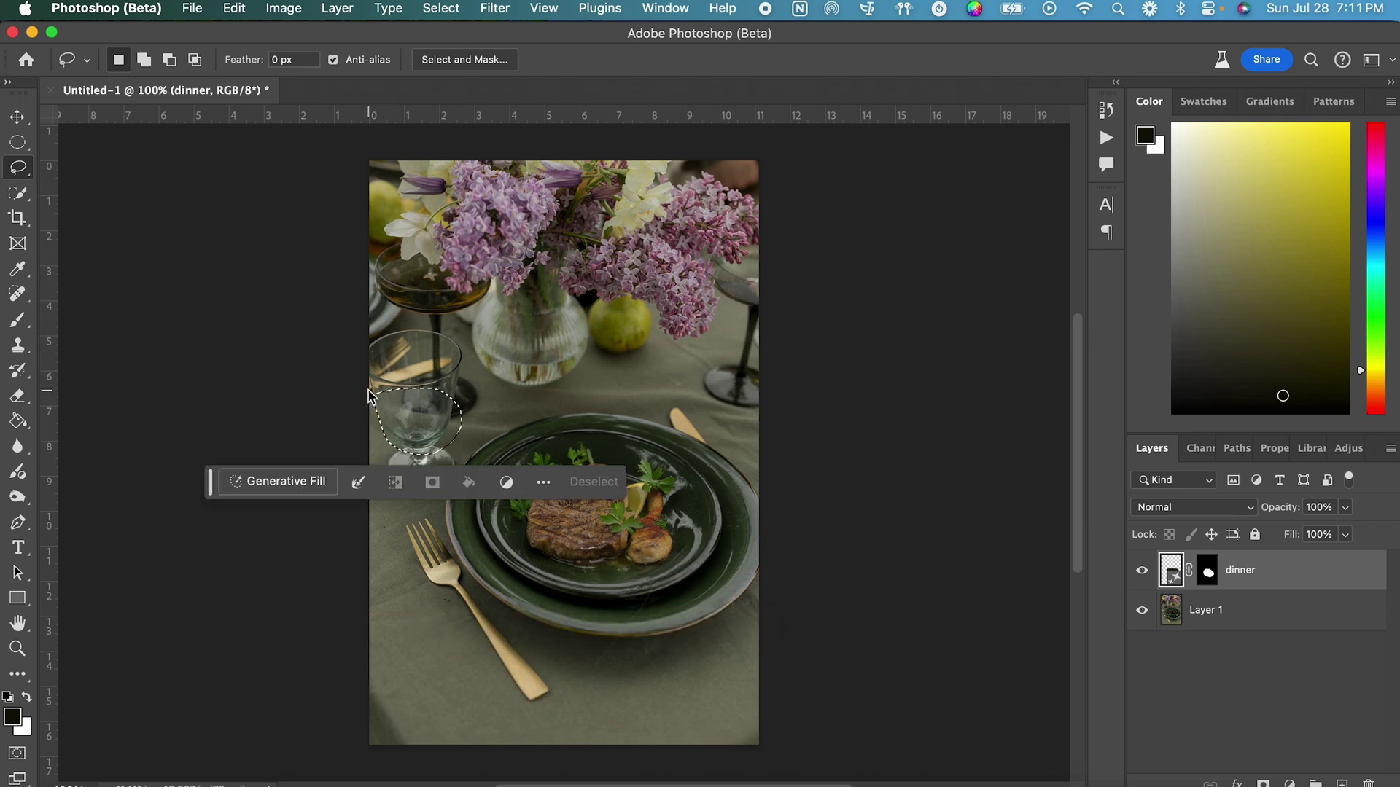
Generative Fill the glass with 'wine' and preview the water and dark wine variations
left_click(315, 487)
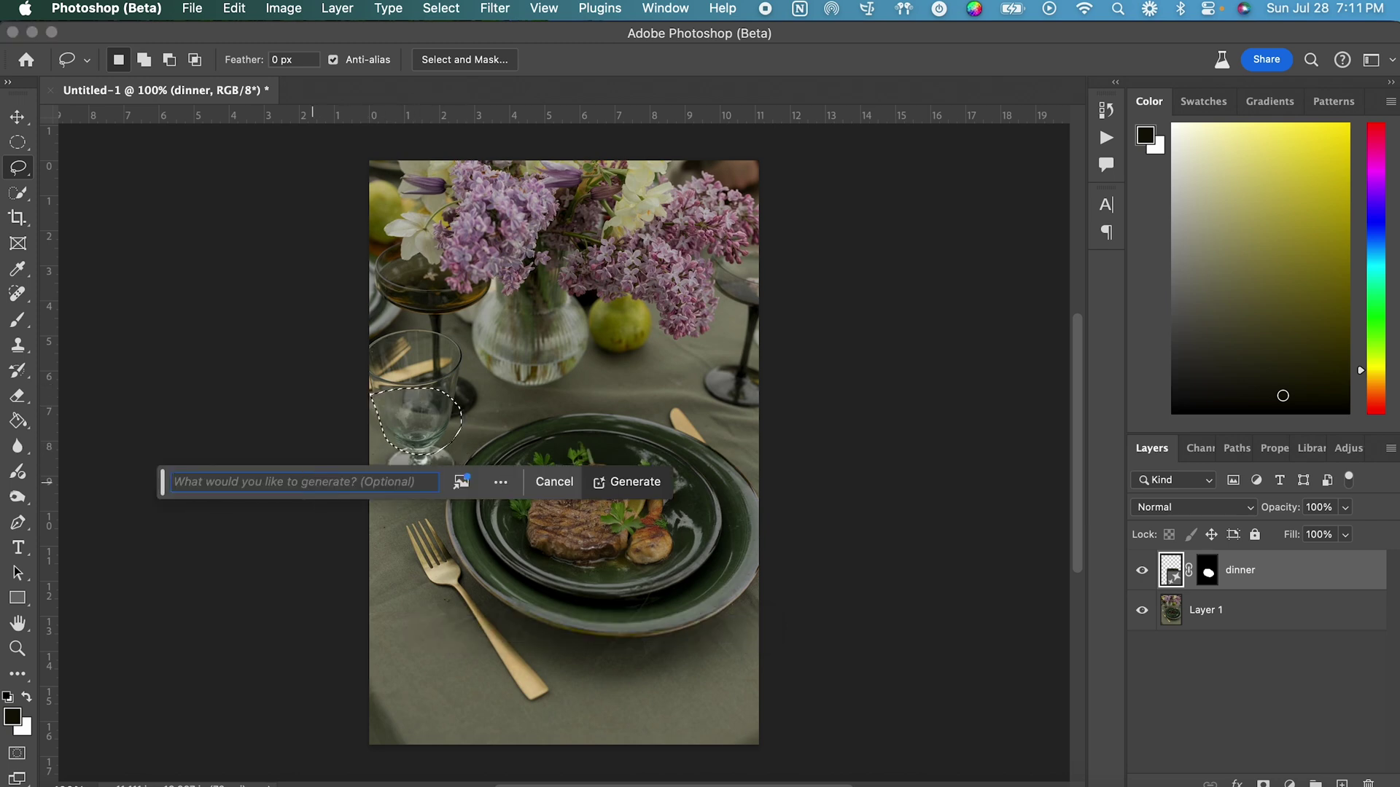
type("wine")
left_click(623, 498)
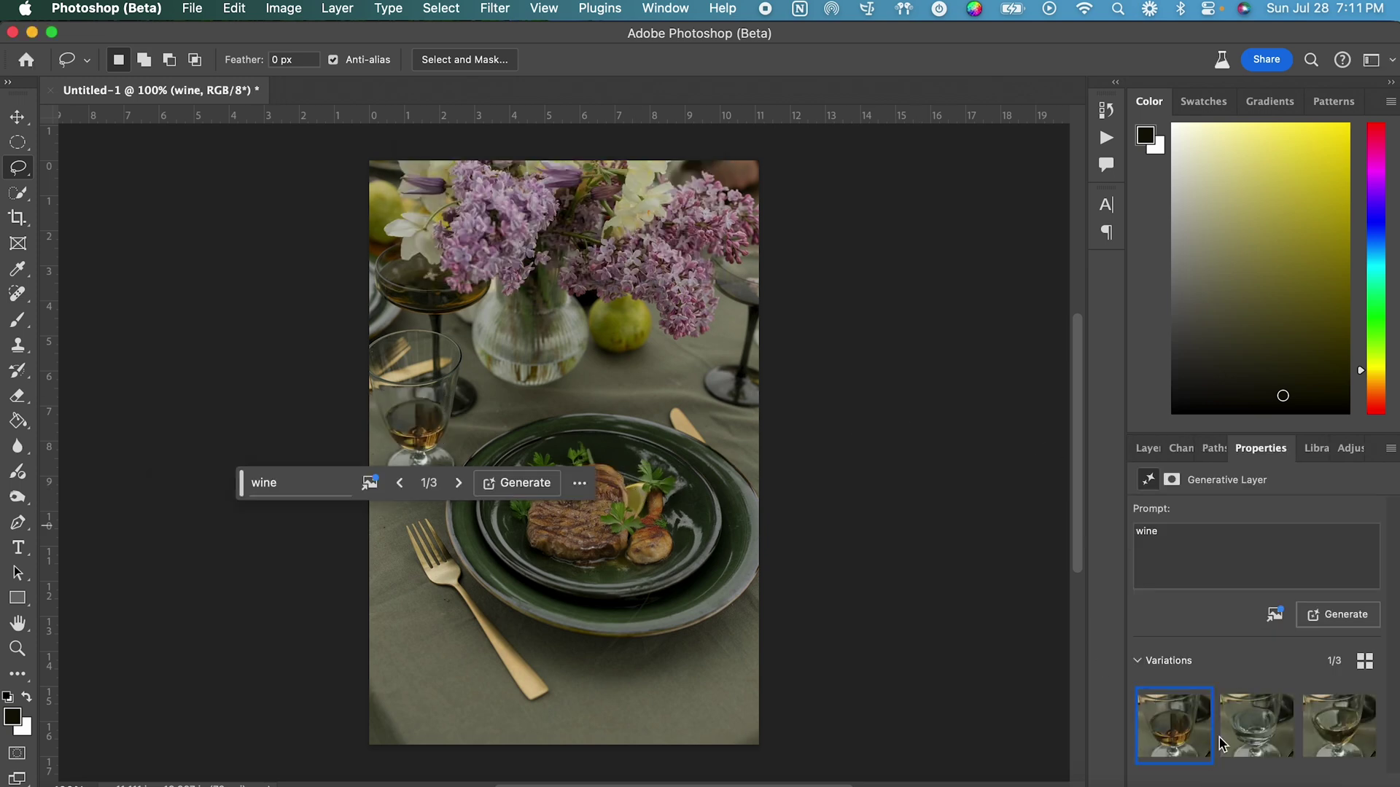
left_click(1258, 743)
left_click(1334, 738)
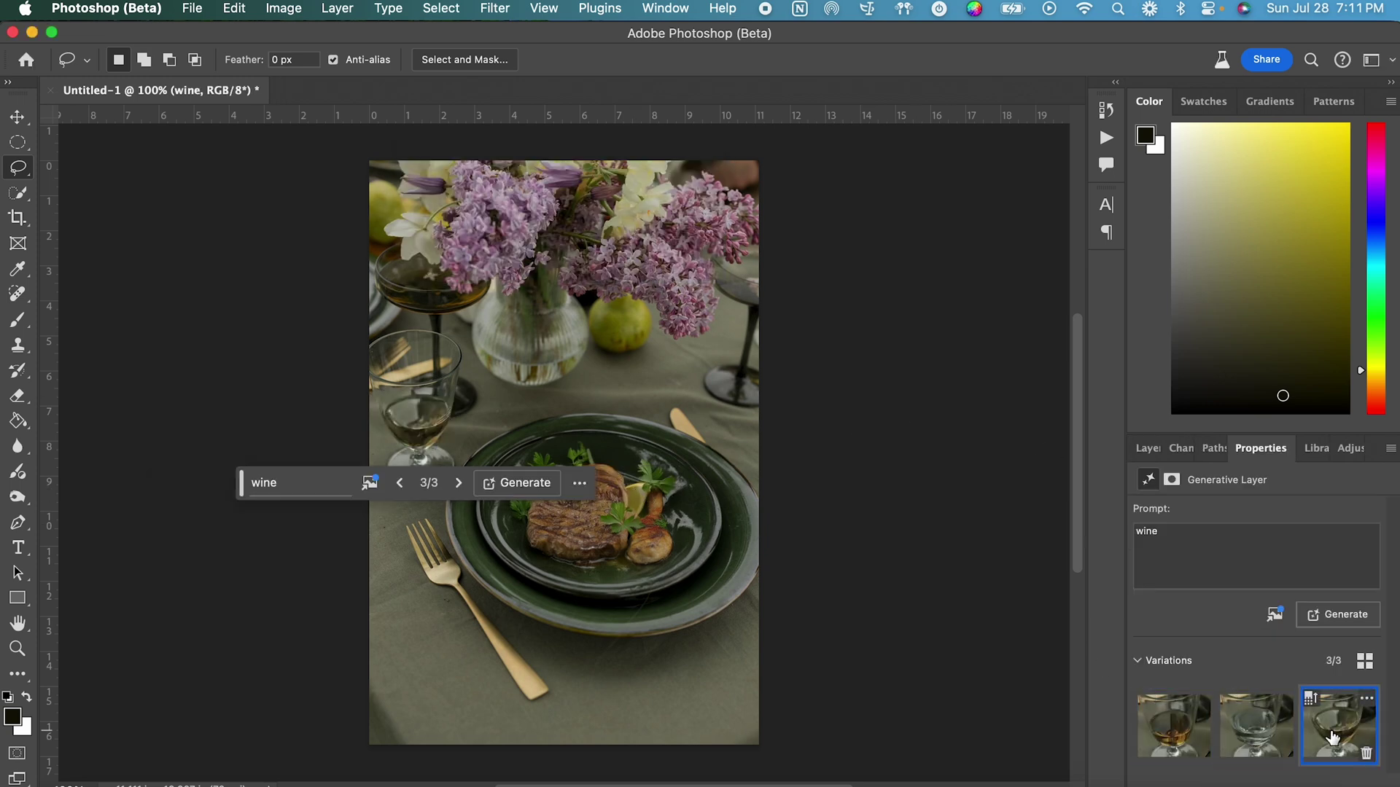
left_click(1366, 700)
Generate wines similar to the dark wine, apply the pale white one, and move the task bar aside
left_click(1333, 710)
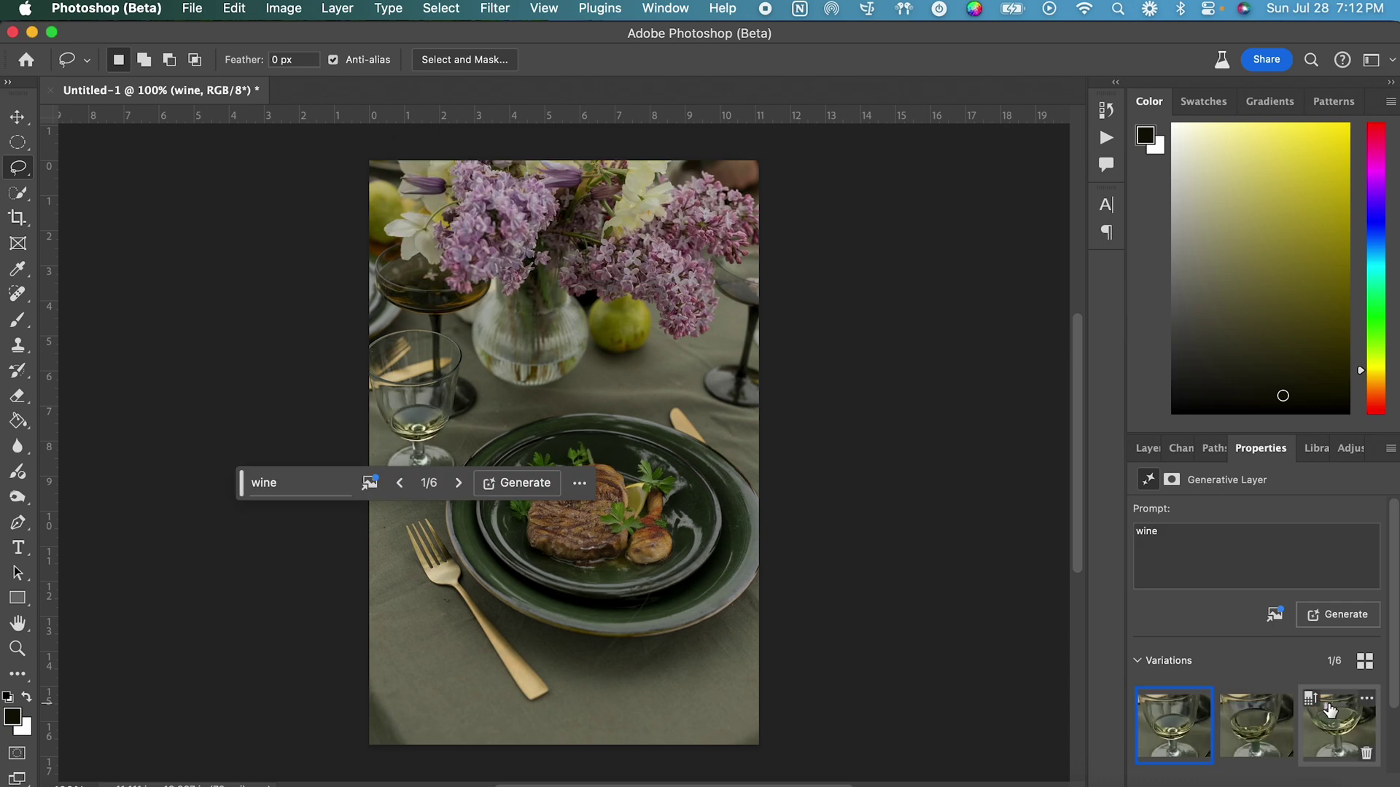
left_click(1265, 740)
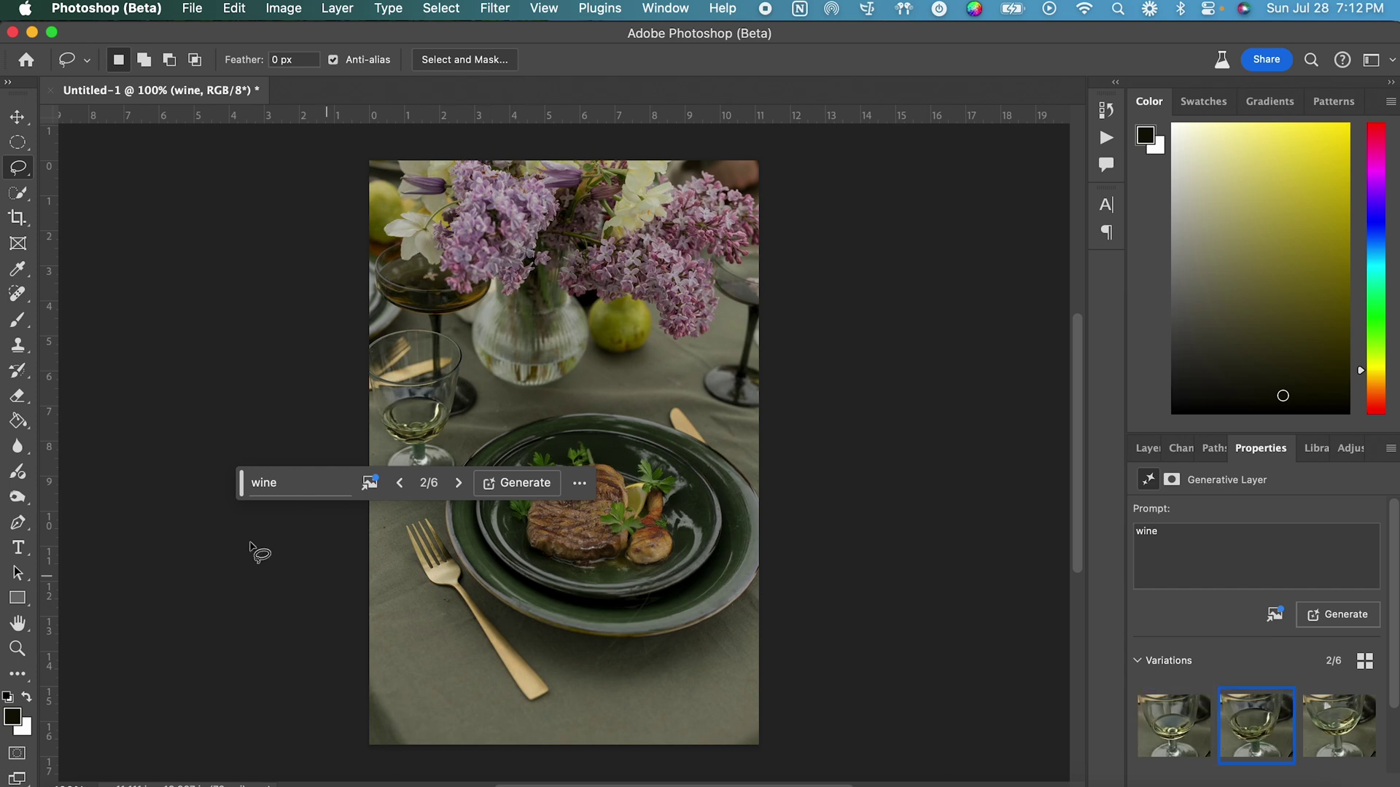
left_click_drag(241, 495, 804, 546)
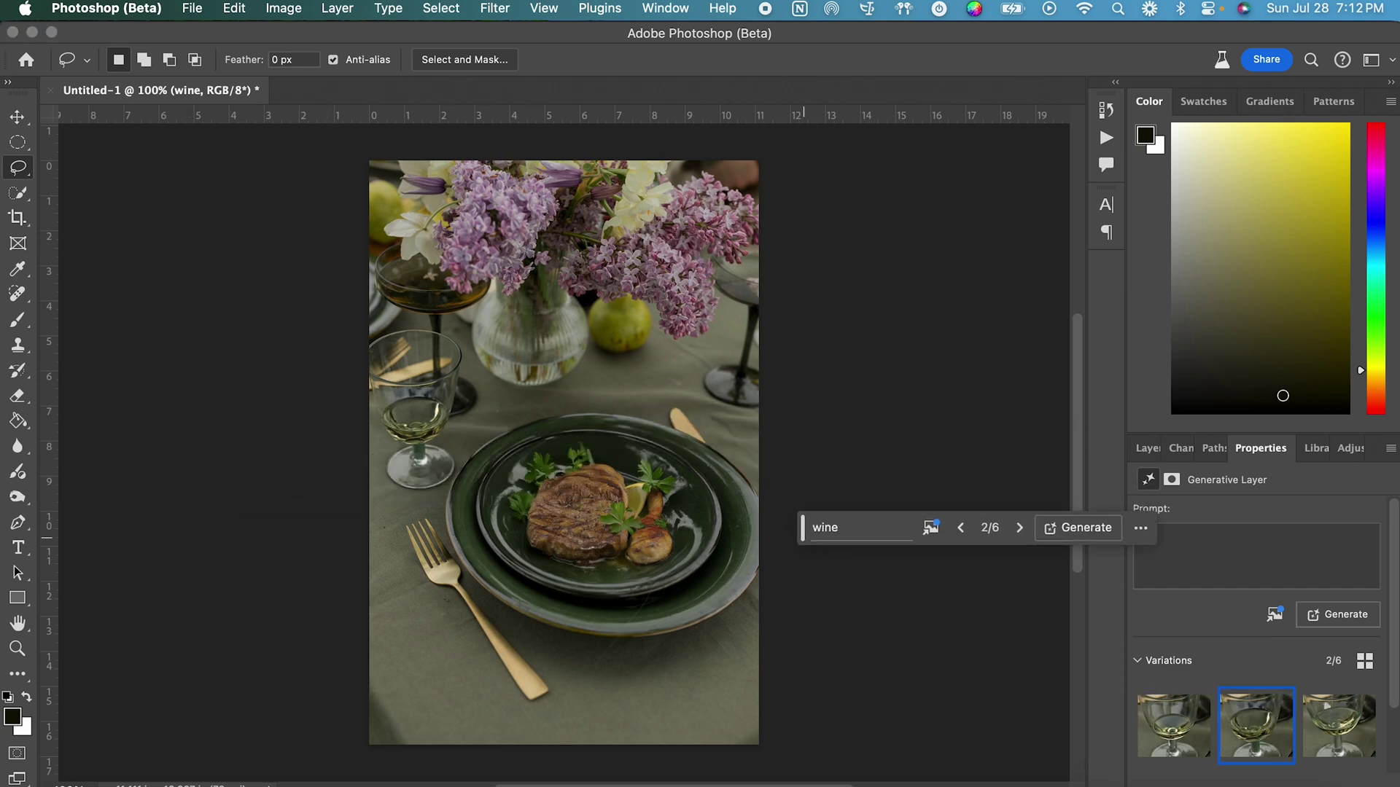